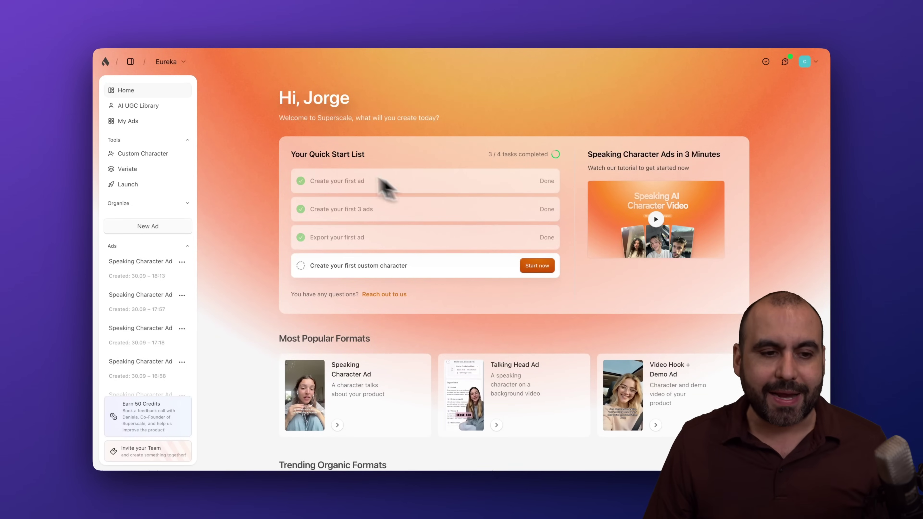
- Open the existing ads collection and play the Speaking Character Ad of the woman standing beside a bicycle
left_click(159, 120)
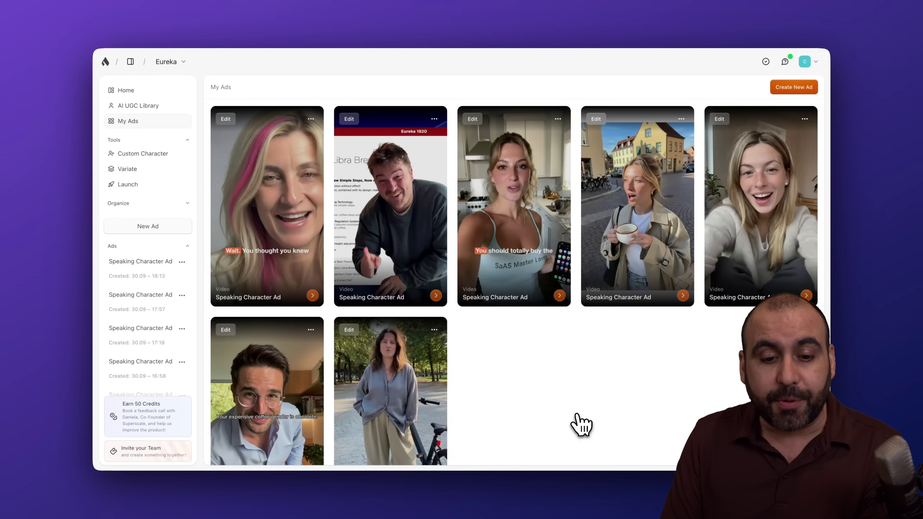
scroll(413, 368, "down", 3)
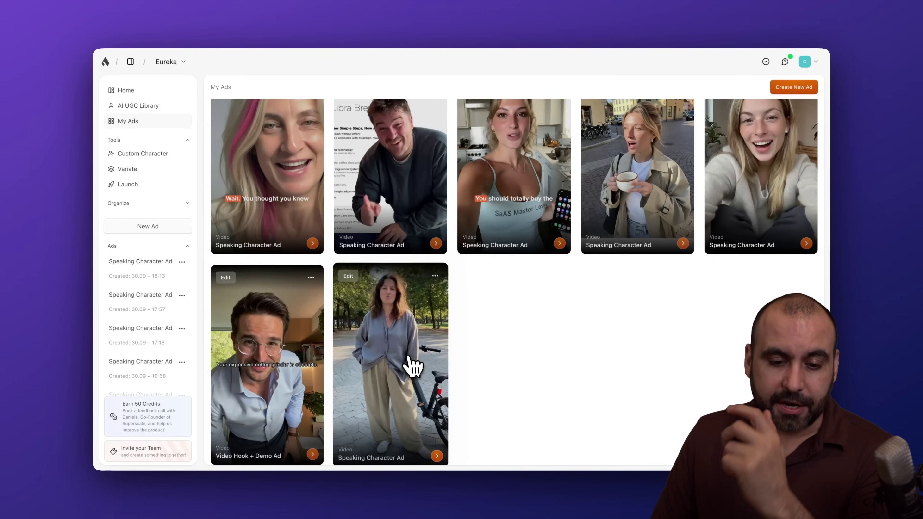
left_click(402, 362)
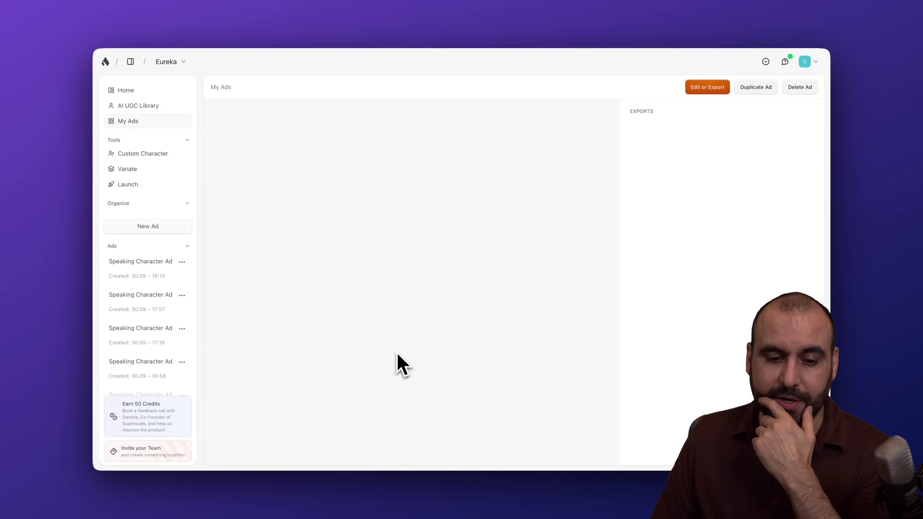
key("XF86AudioRaiseVolume")
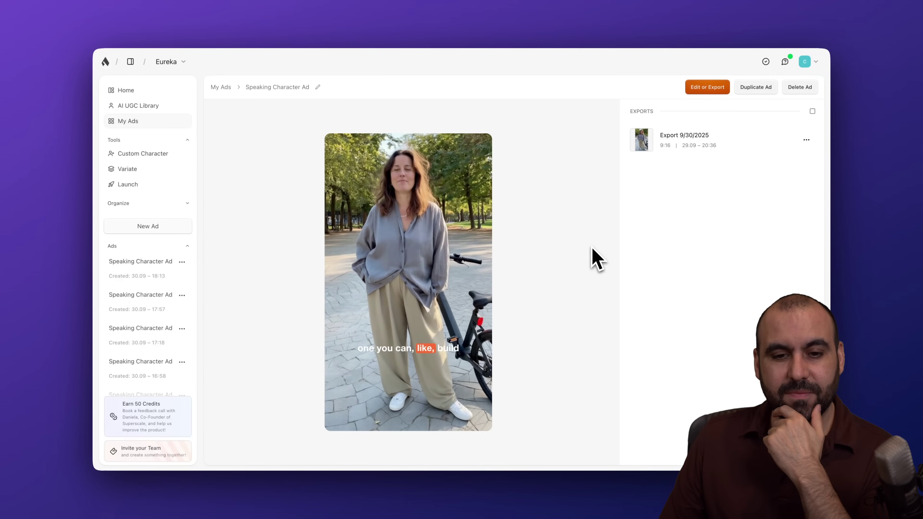
key("space")
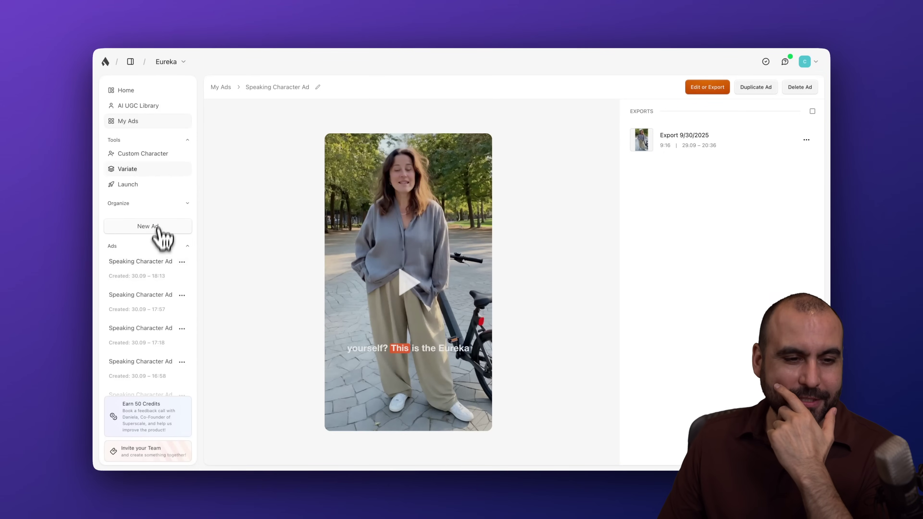
- Open the two most recent Speaking Character Ads in turn and play a preview of each
left_click(163, 275)
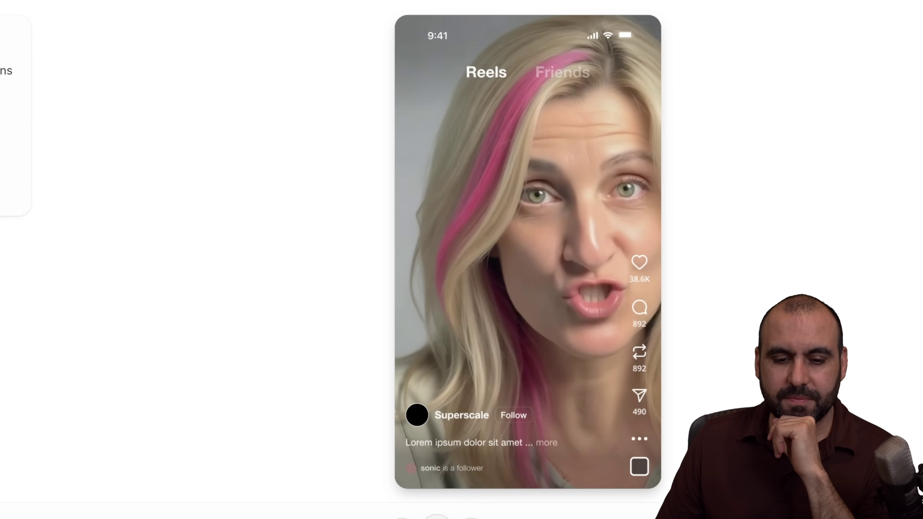
left_click(437, 518)
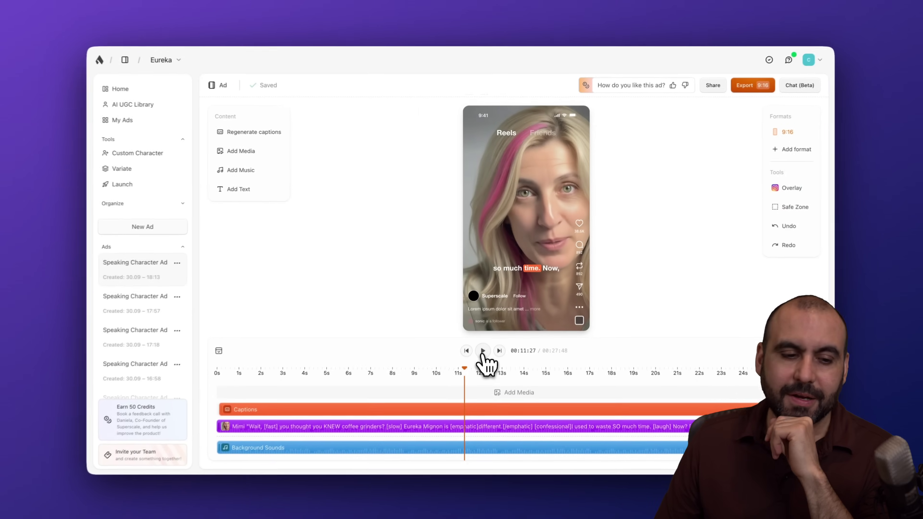
left_click(159, 302)
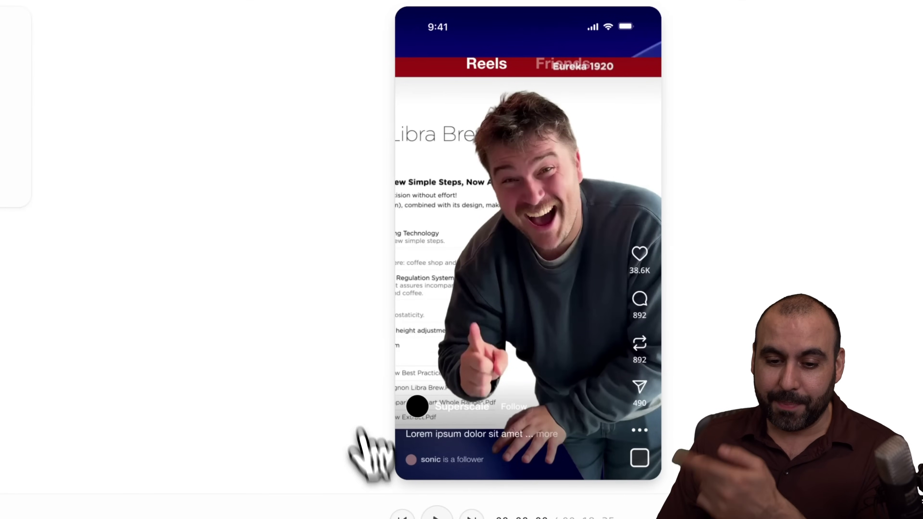
key("space")
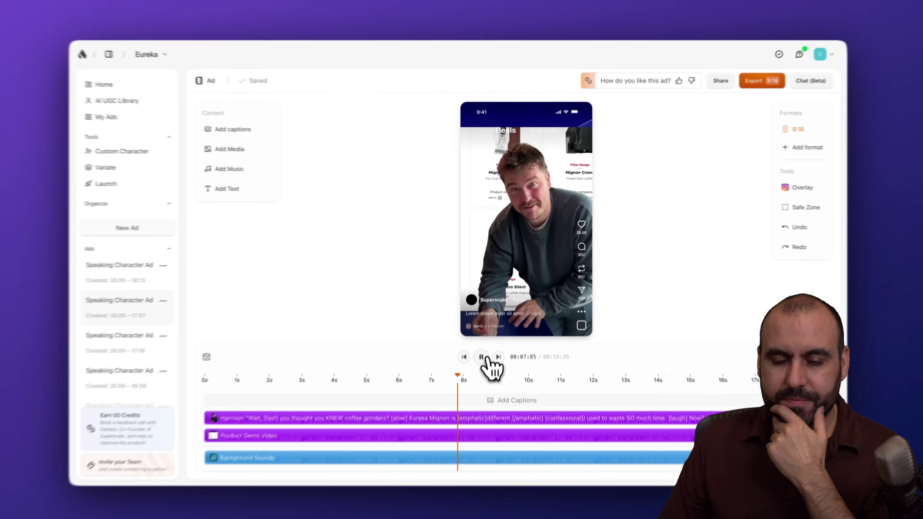
left_click(483, 357)
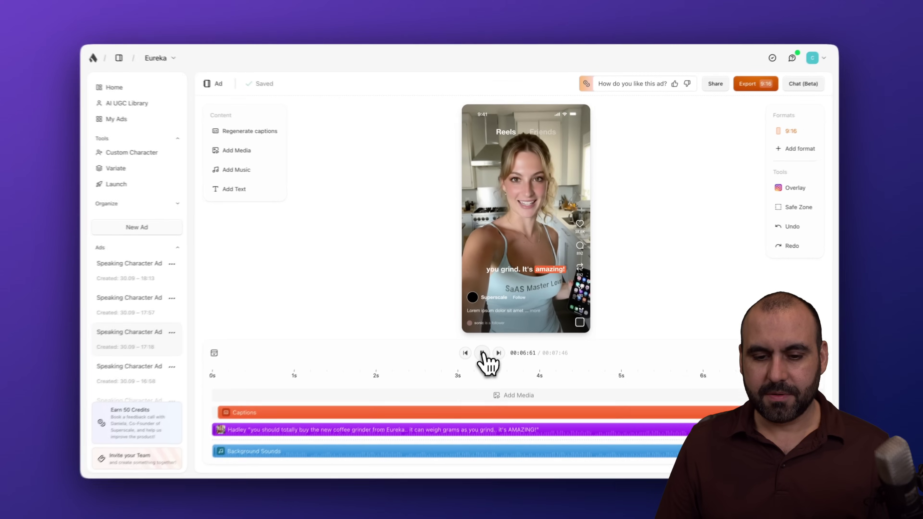
- Stop the preview of the kitchen selfie ad and open the next older Speaking Character Ad
left_click(482, 353)
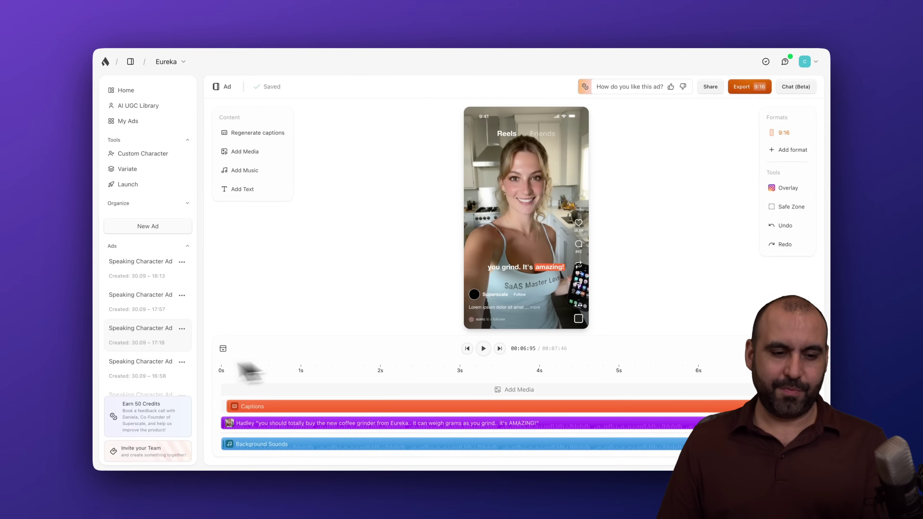
left_click(147, 375)
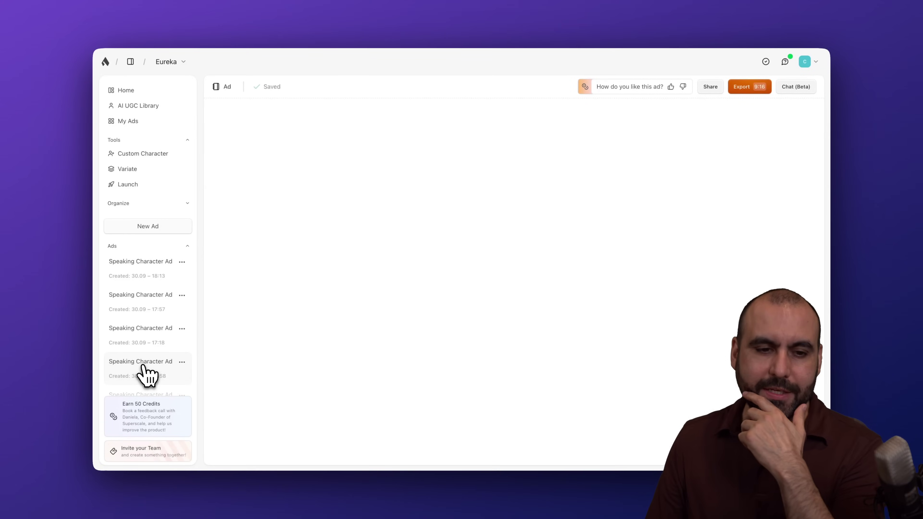
scroll(160, 371, "down", 1)
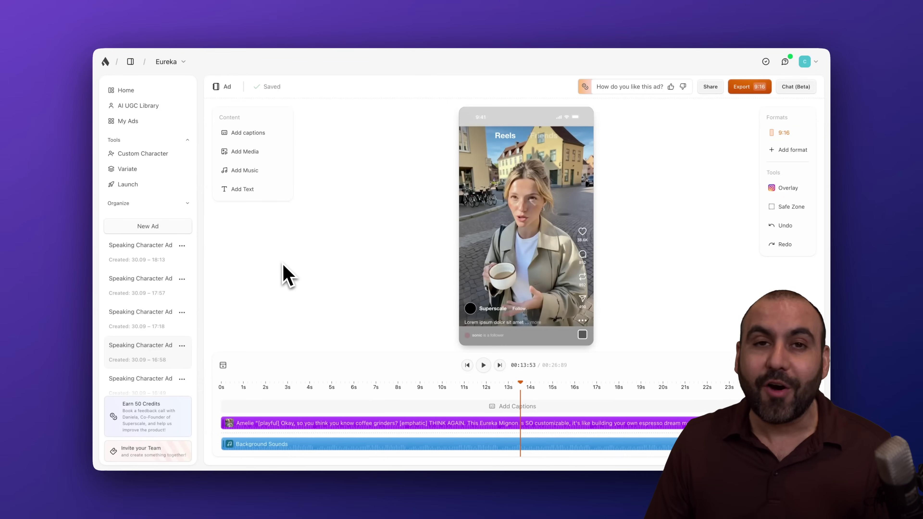
- Open the AI UGC Library and examine the emotion scenes offered for the character Chloe
left_click(158, 118)
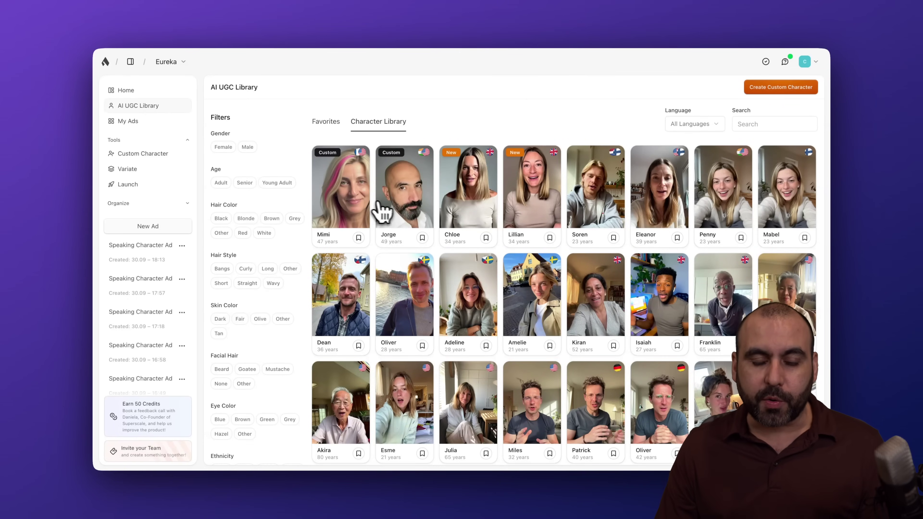
mouse_move(385, 207)
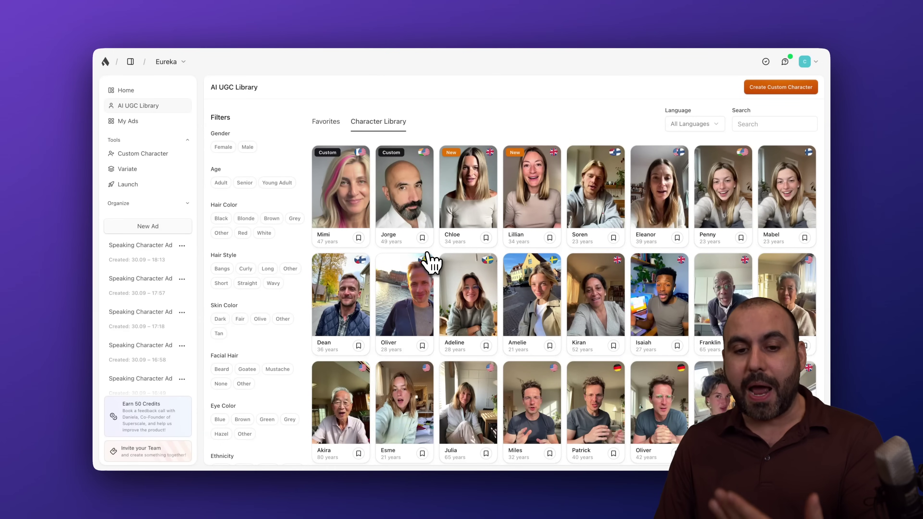
mouse_move(513, 229)
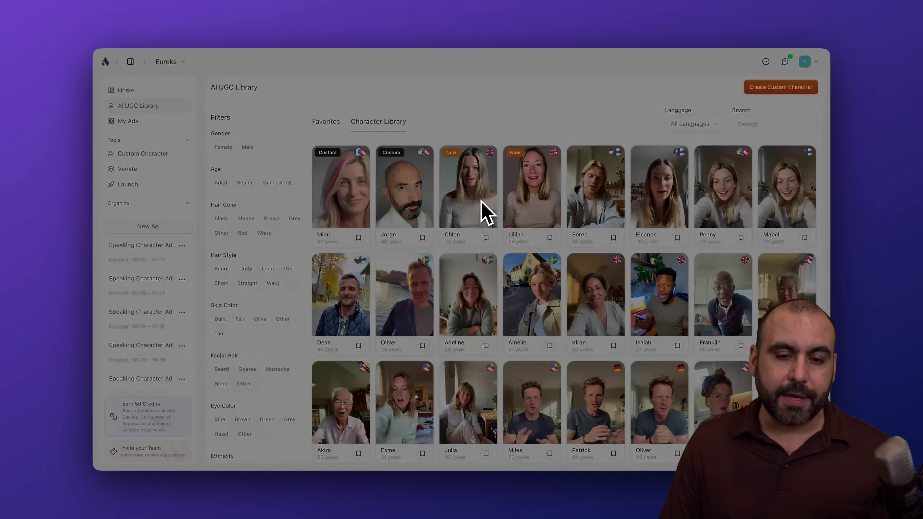
left_click(481, 210)
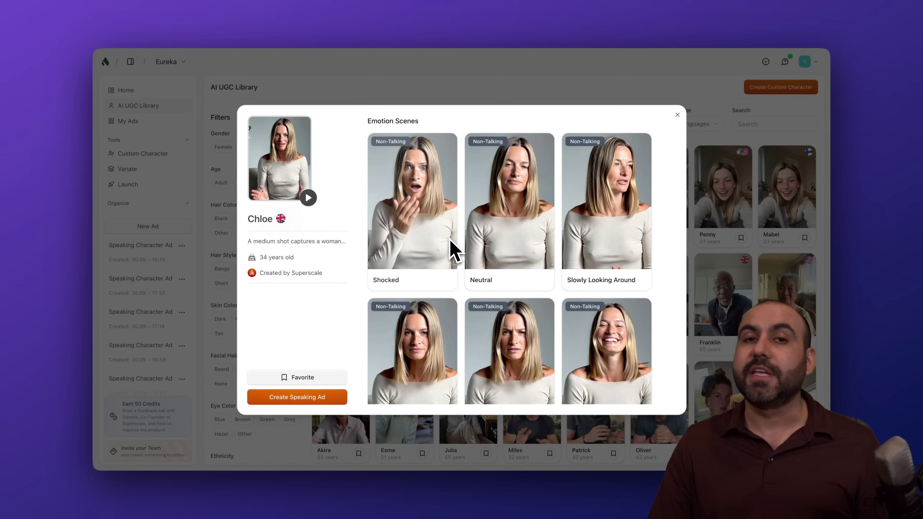
scroll(454, 251, "down", 3)
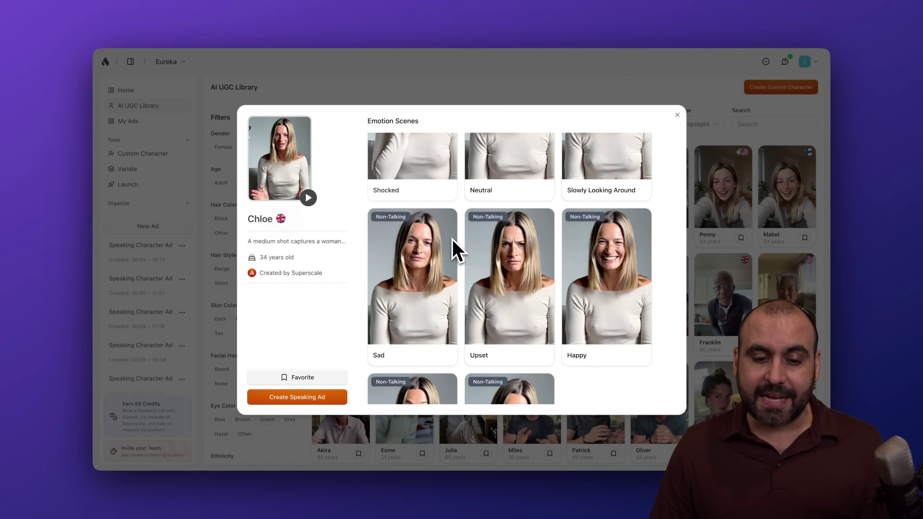
scroll(452, 240, "down", 1)
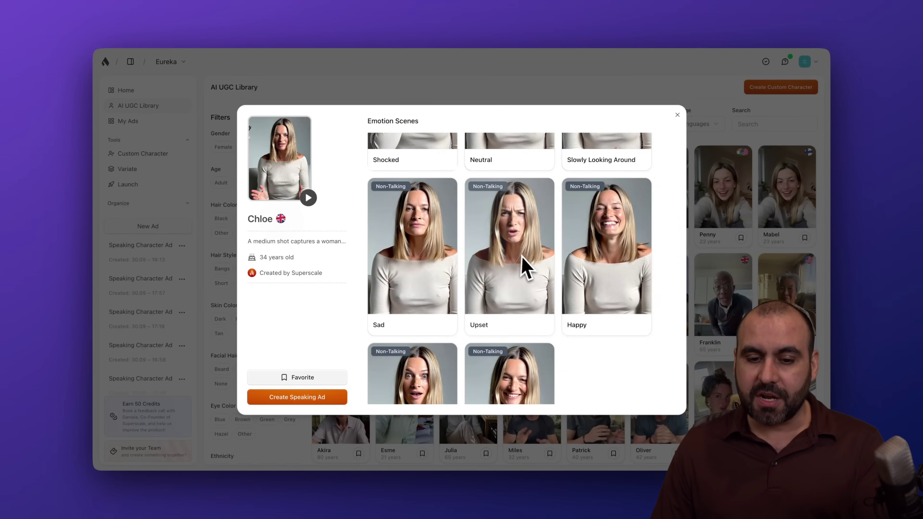
scroll(521, 256, "down", 3)
scroll(412, 288, "up", 3)
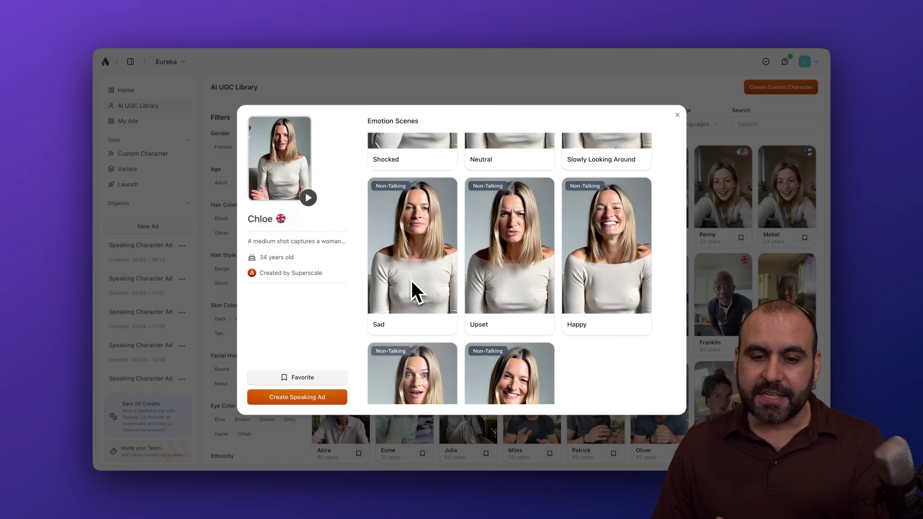
scroll(412, 281, "down", 3)
scroll(412, 281, "up", 6)
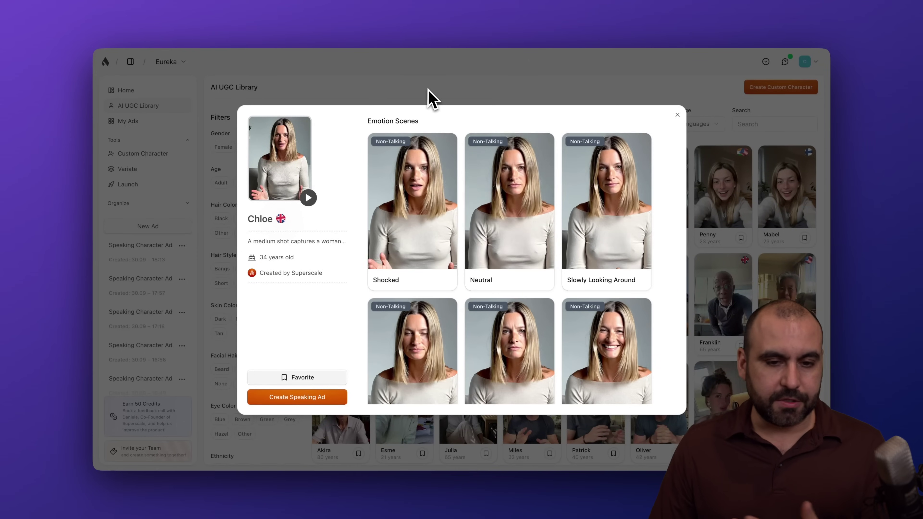
left_click(431, 97)
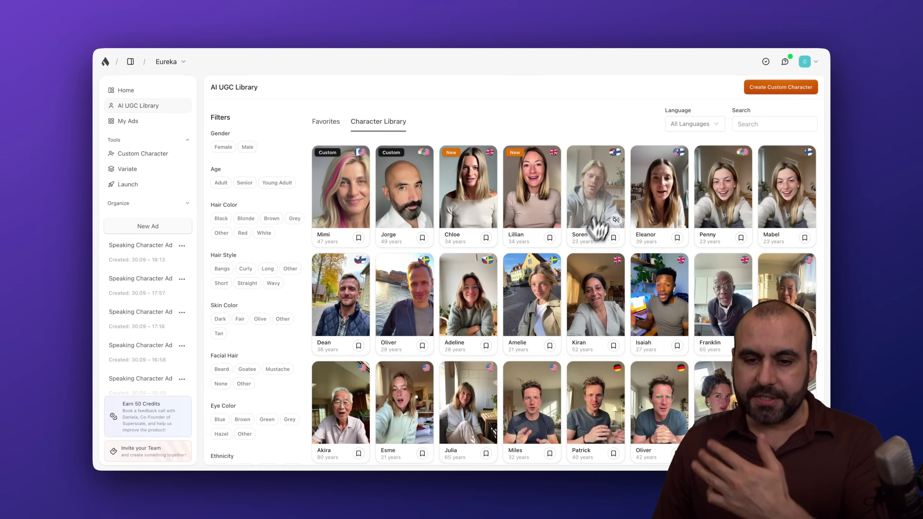
- Examine the talking and non-talking emotion scenes offered for the character Soren
left_click(604, 203)
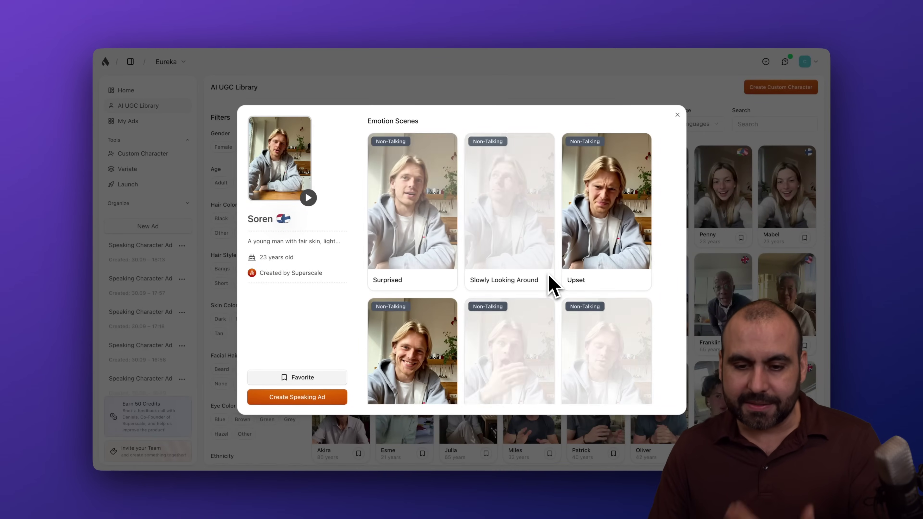
scroll(550, 285, "down", 2)
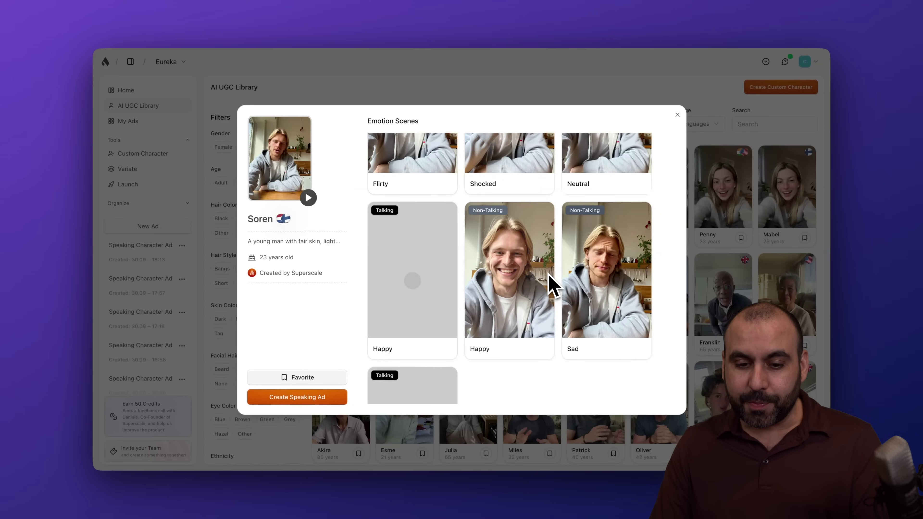
scroll(551, 286, "down", 2)
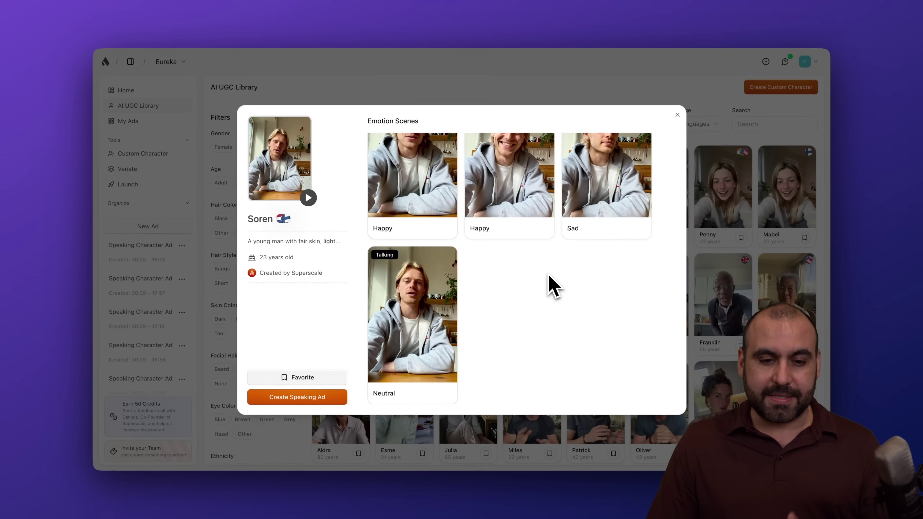
scroll(550, 285, "up", 5)
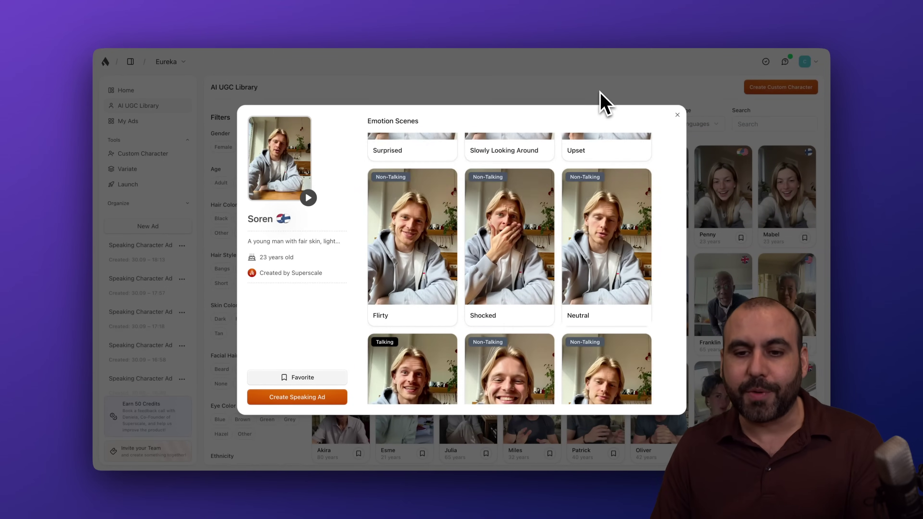
left_click(601, 99)
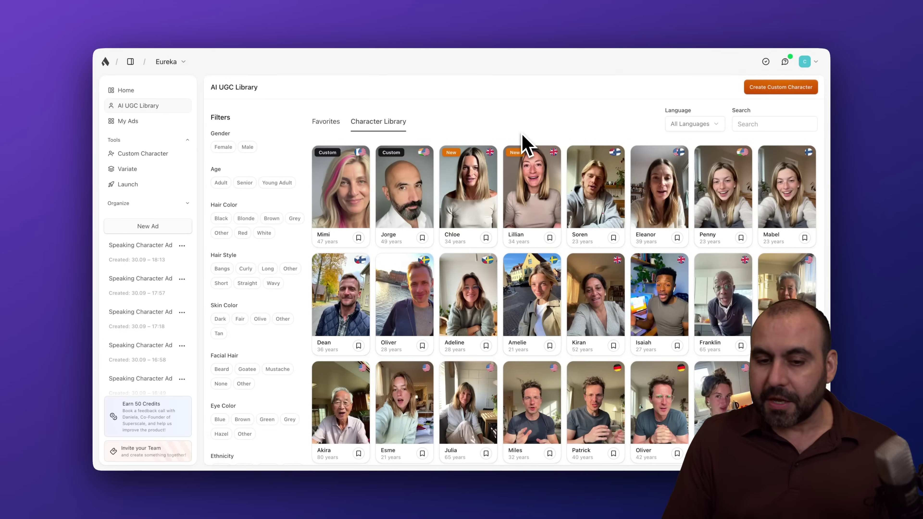
- Start a new speaking ad from the library with Soren as its character
left_click(599, 208)
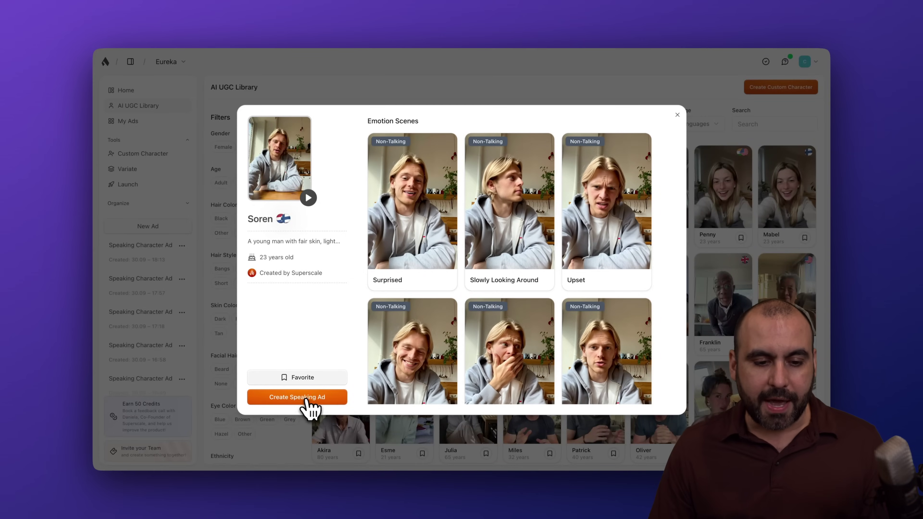
left_click(314, 402)
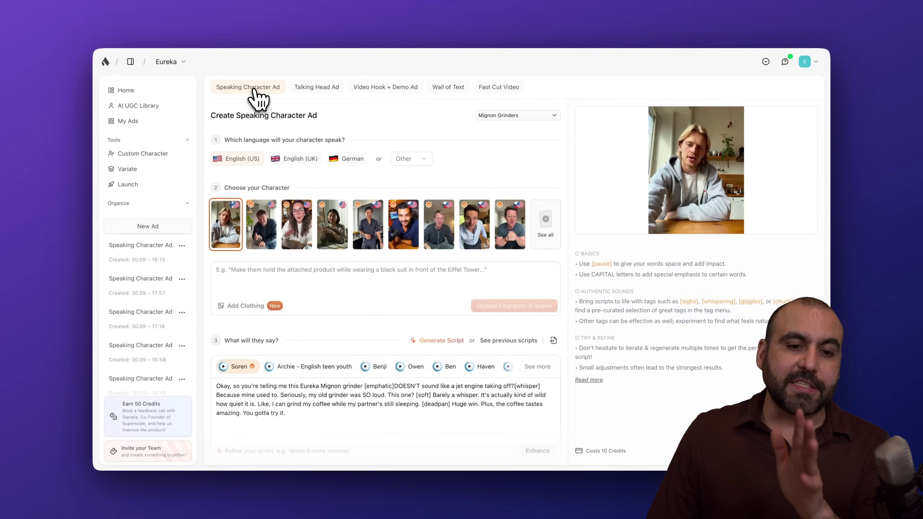
- Review the creation forms of the Talking Head Ad, Video Hook + Demo Ad, Wall of Text and Fast Cut Video formats
left_click(314, 92)
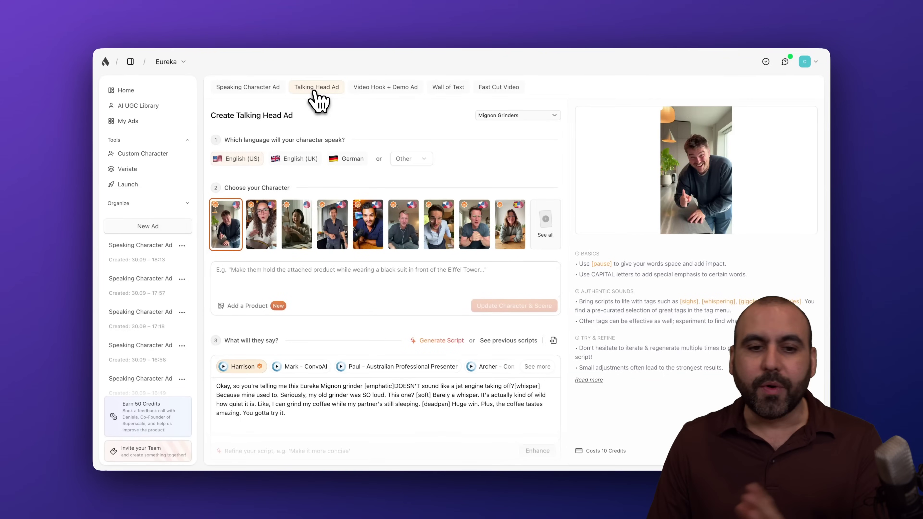
left_click(375, 91)
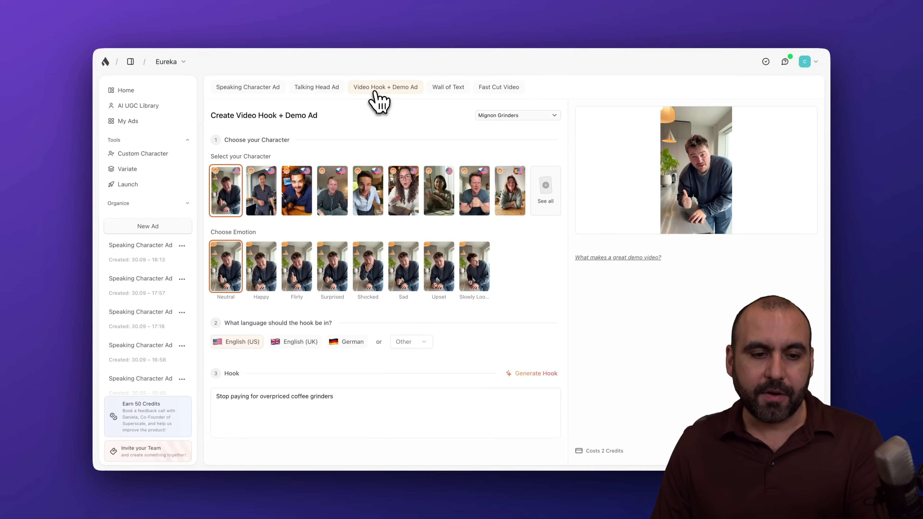
left_click(454, 88)
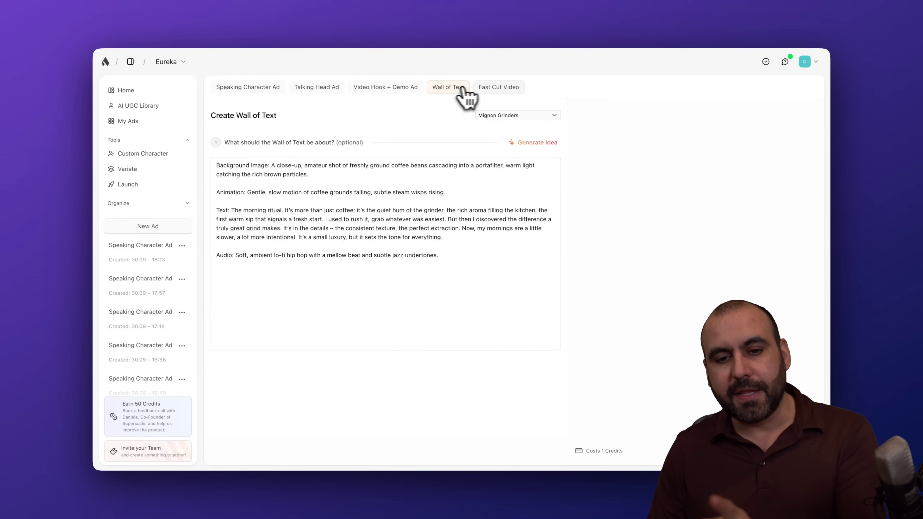
left_click(497, 90)
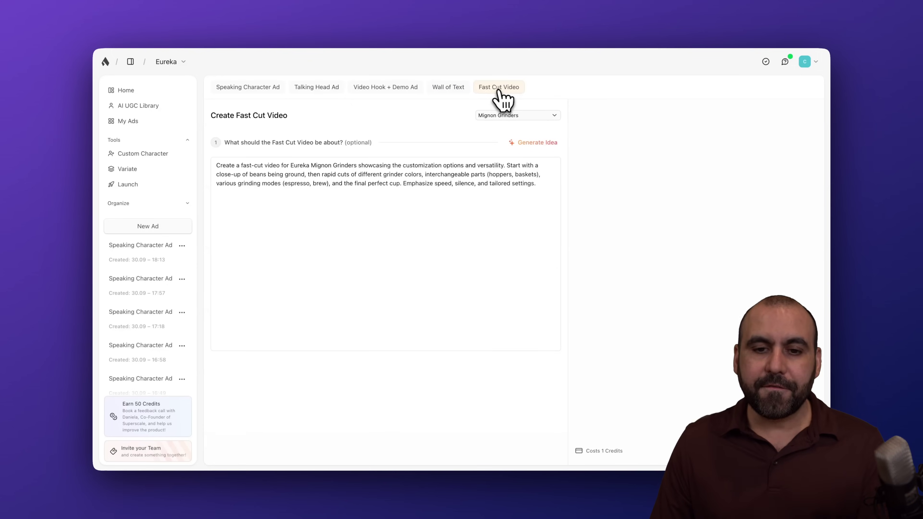
- Return to the Speaking Character Ad format and set the character's spoken language to English (UK)
left_click(279, 91)
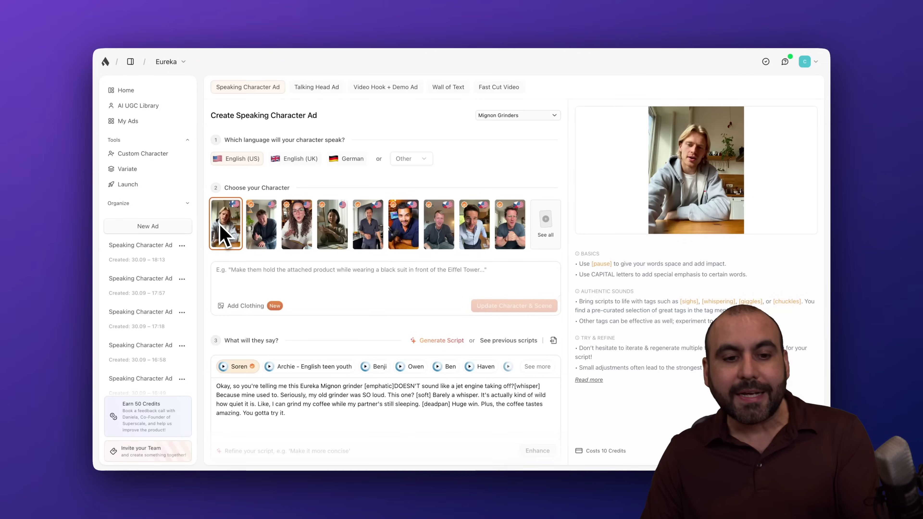
left_click(300, 163)
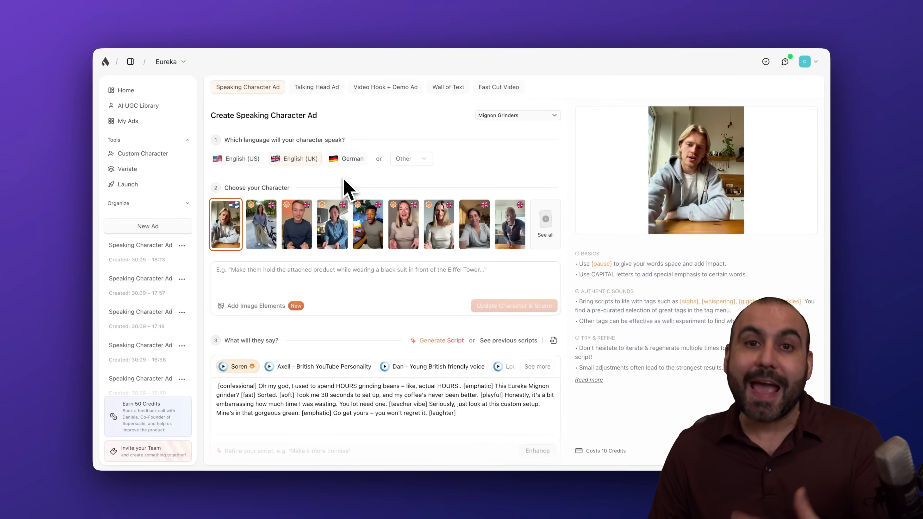
- Update the character scene with the prompt "I want Soren to hold 2 coffee mugs and be standing in front street with a view of the Eiffel tower"
scroll(275, 291, "down", 2)
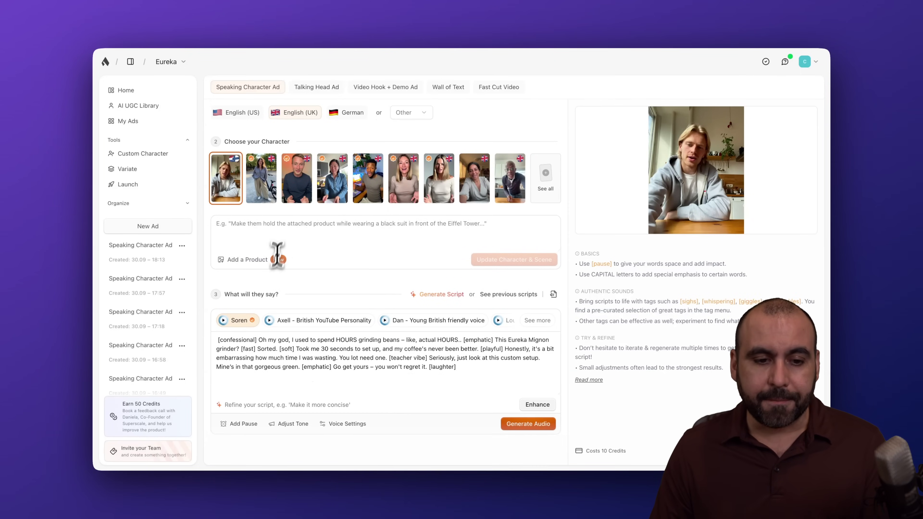
left_click(309, 235)
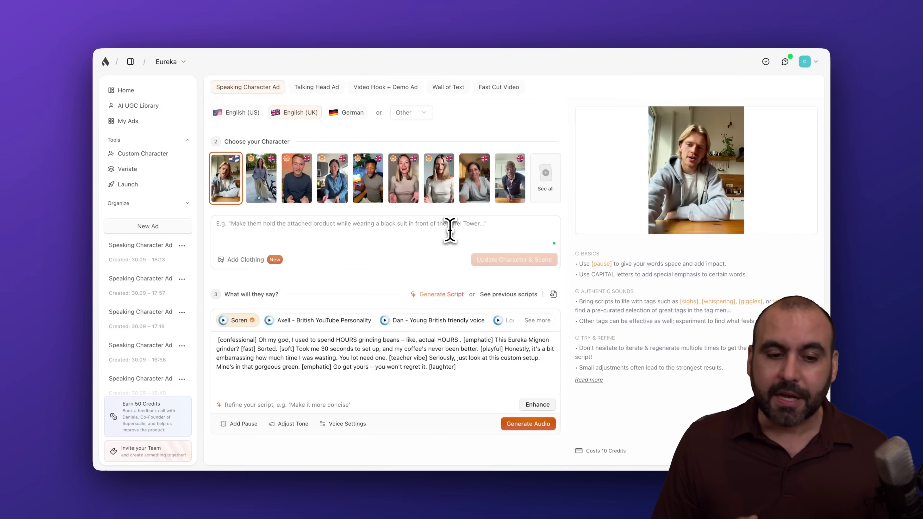
key("ctrl+v")
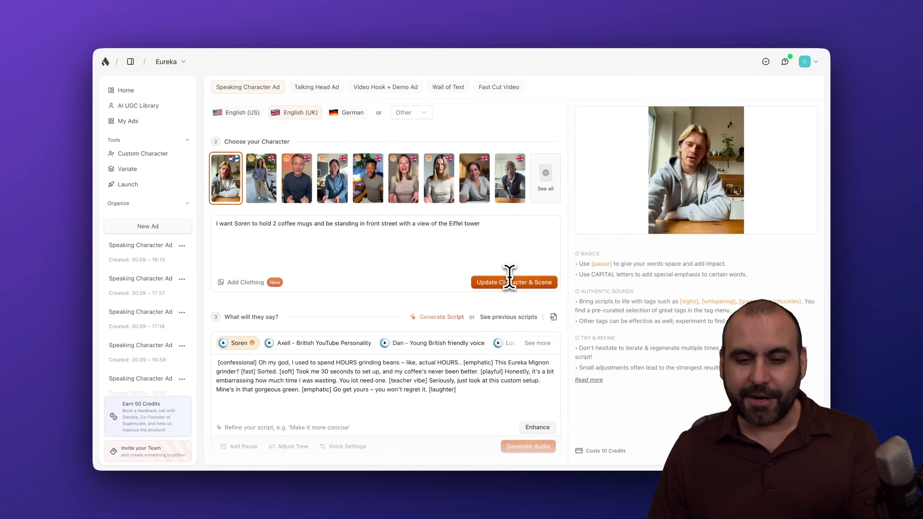
left_click(517, 284)
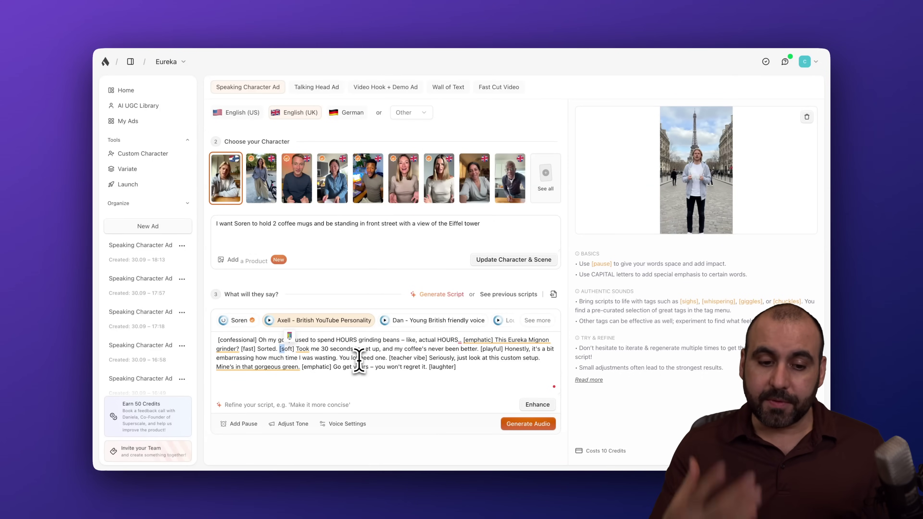
- Generate audio for the script using the Axell - British YouTube Personality voice
left_click(534, 418)
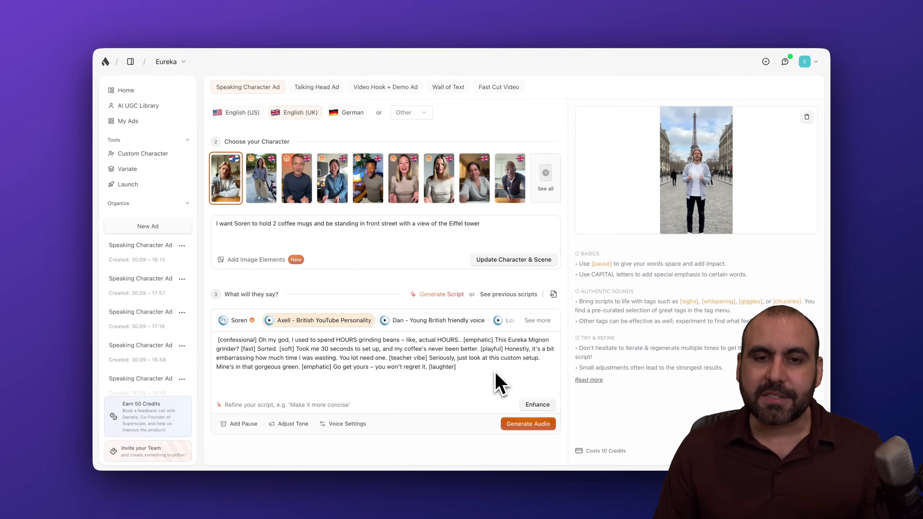
scroll(496, 374, "down", 1)
scroll(500, 383, "up", 1)
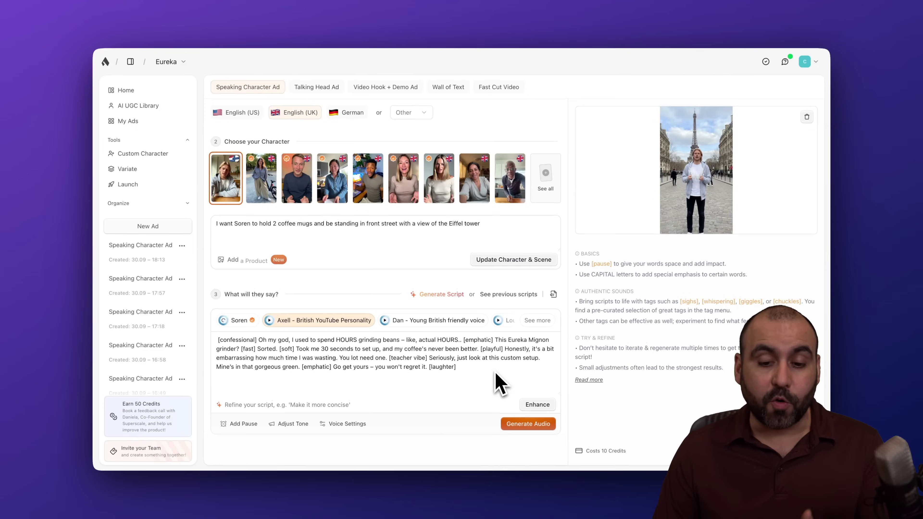
left_click(529, 424)
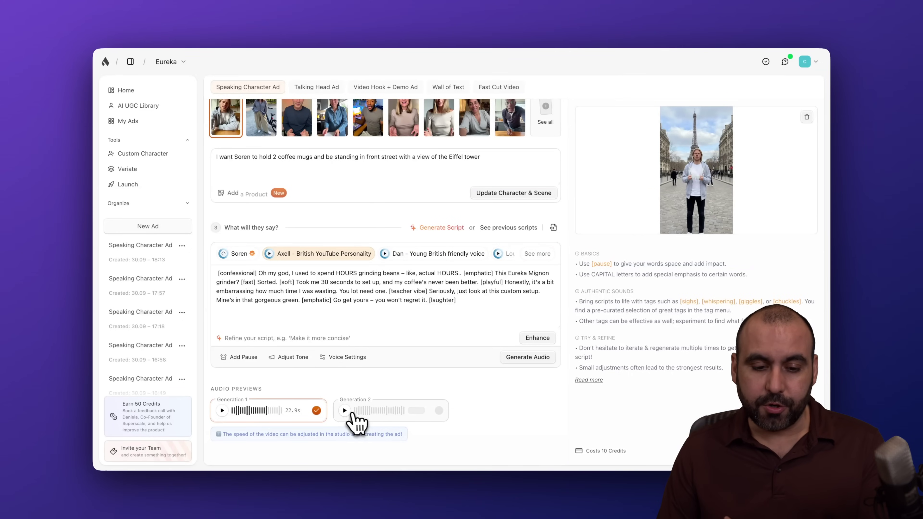
- Listen to the Generation 2 audio preview and select it for the ad
left_click(345, 411)
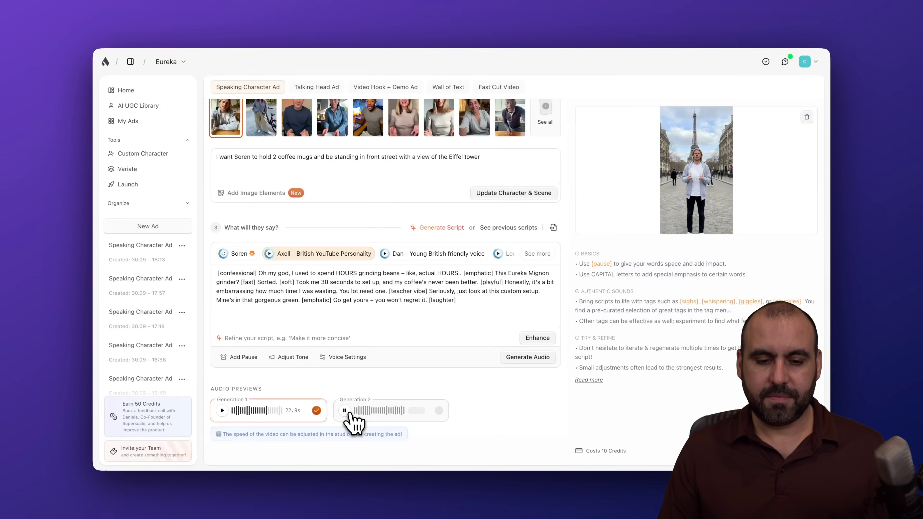
left_click(348, 412)
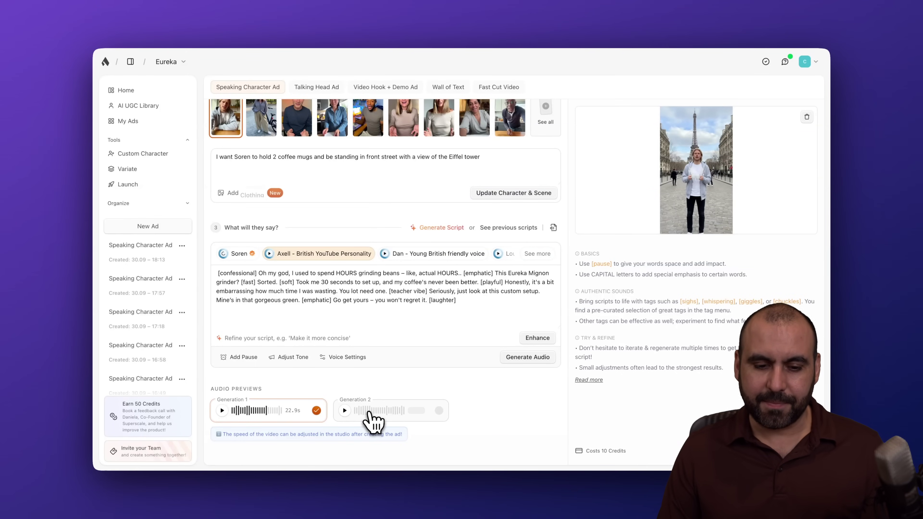
left_click(439, 411)
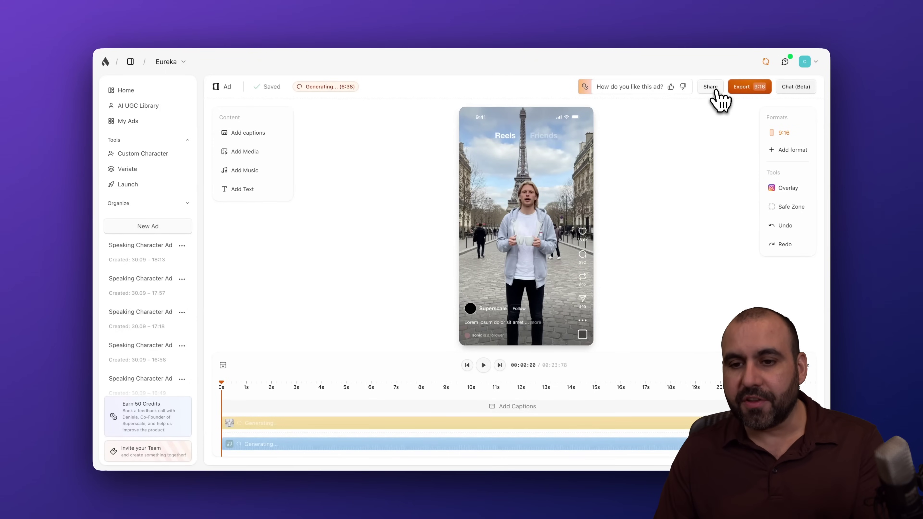
- Look at the ad chat for small edits, close it, and play part of the generated ad
left_click(796, 87)
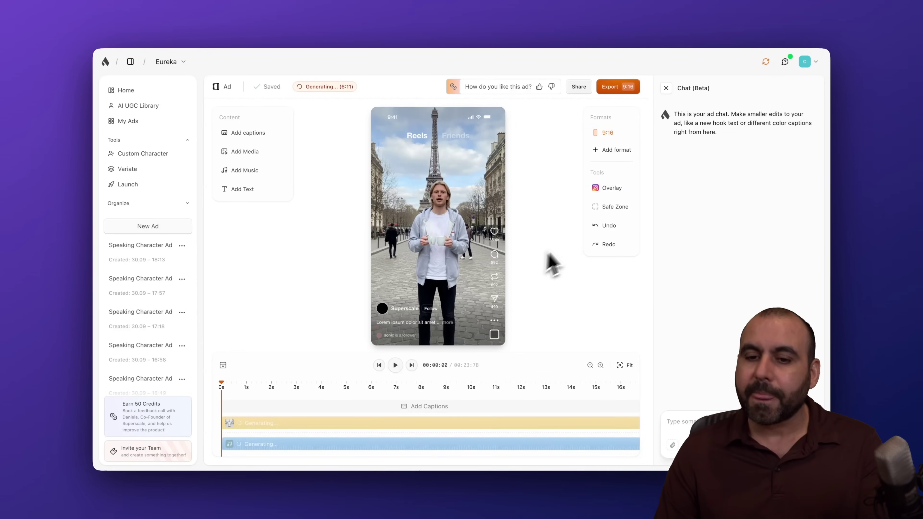
left_click(666, 88)
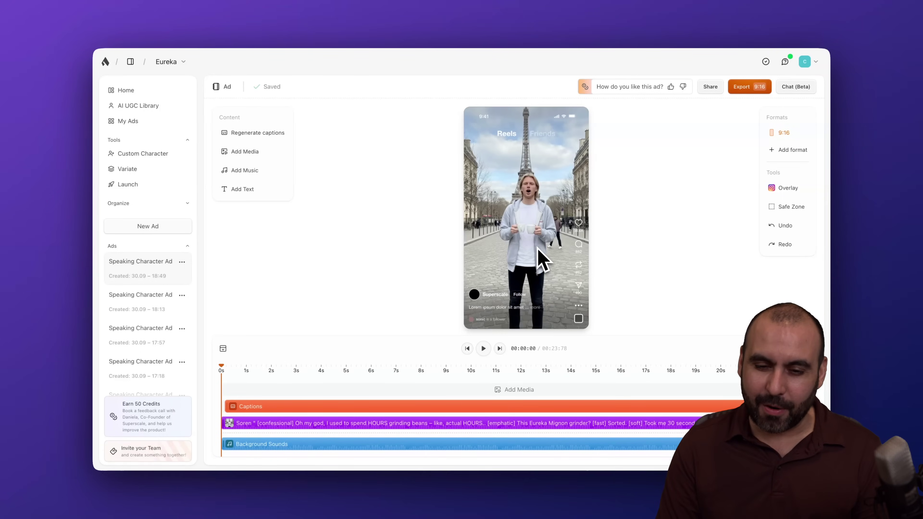
left_click(484, 348)
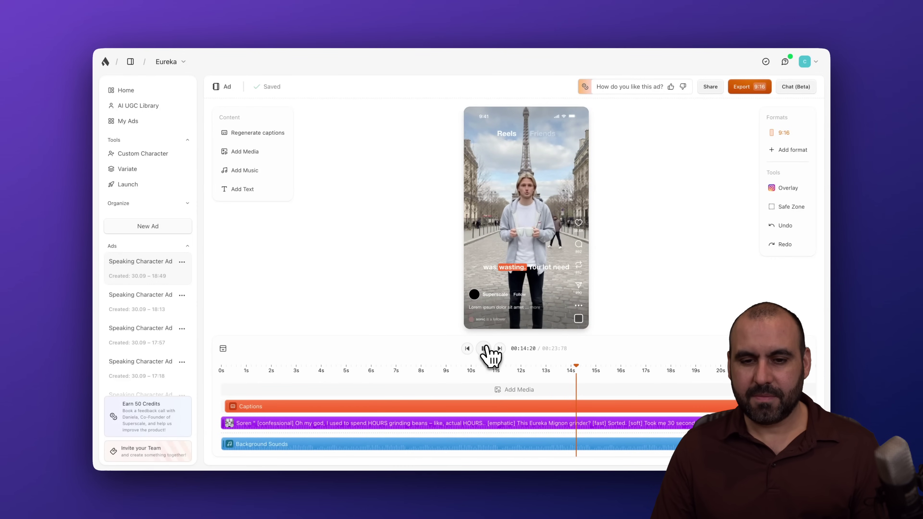
left_click(484, 348)
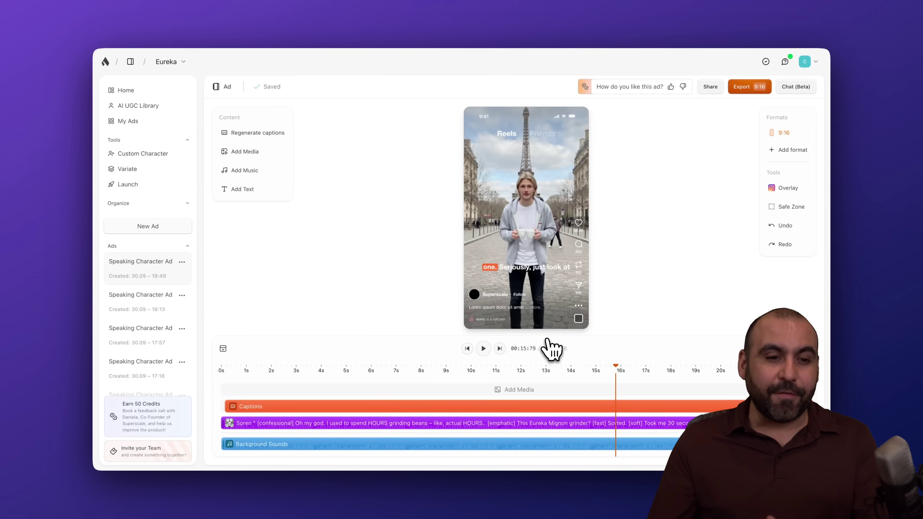
- Return to the home page and review the popular and trending organic ad formats
left_click(171, 94)
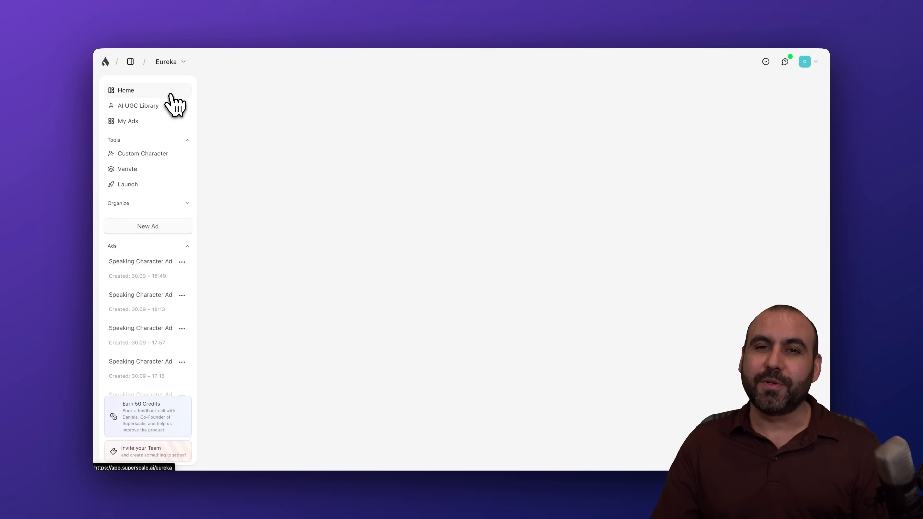
scroll(466, 243, "down", 6)
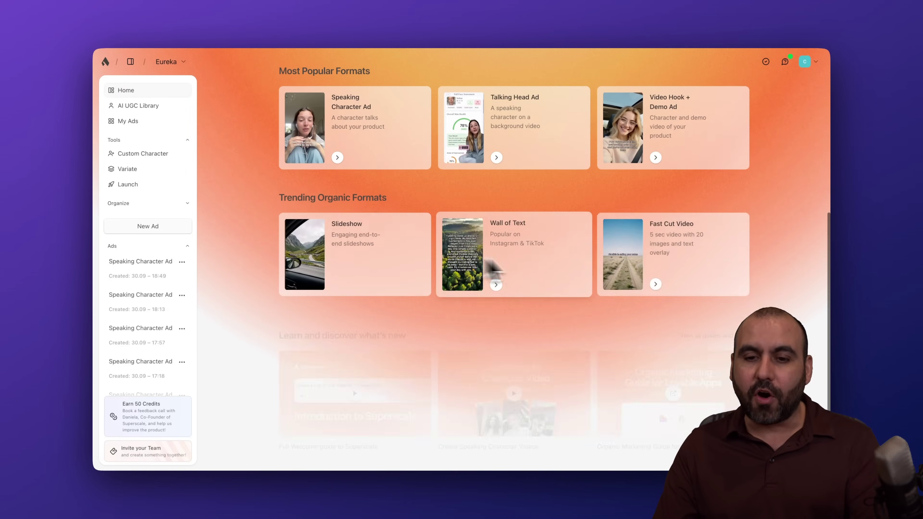